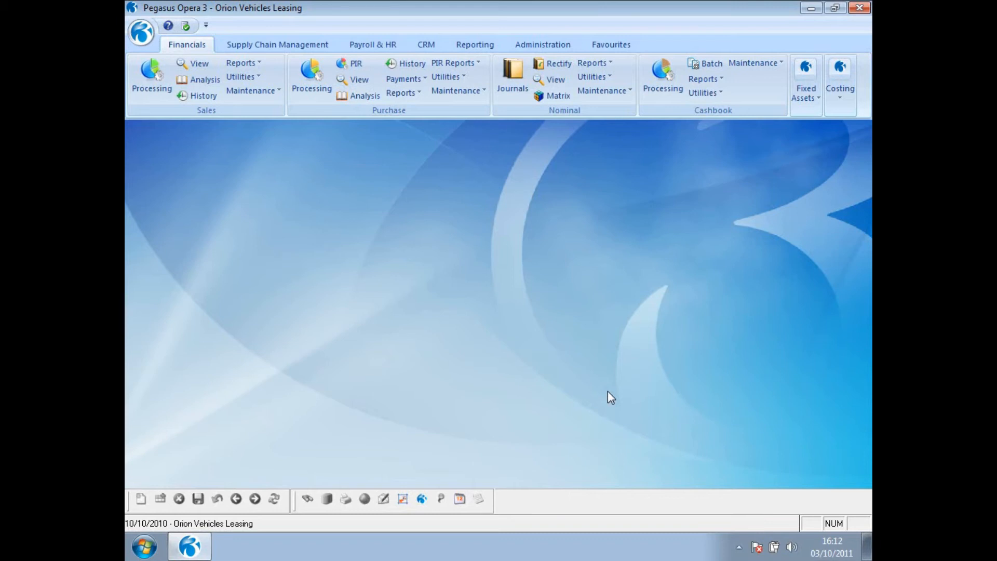
left_click(254, 64)
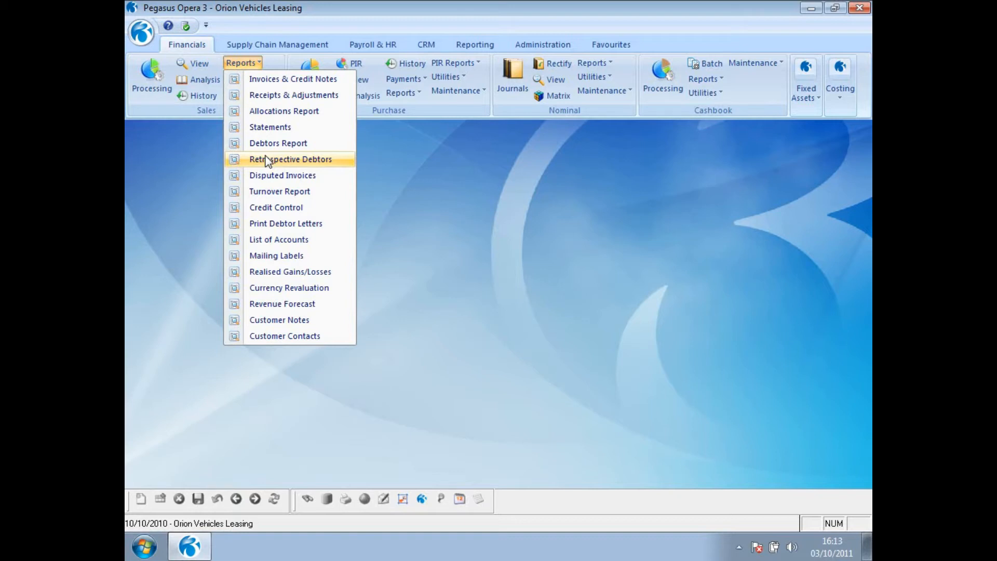
left_click(399, 264)
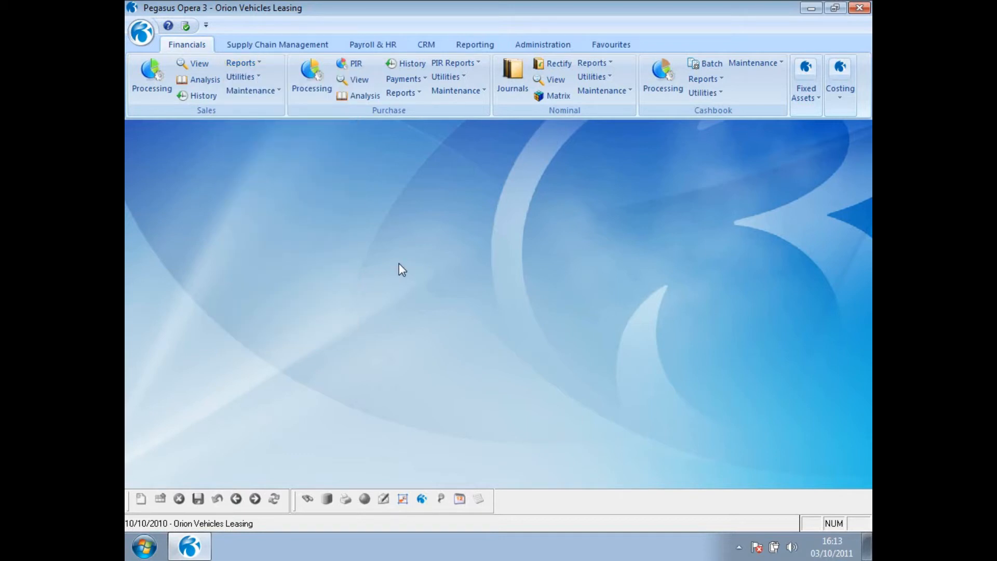
- Check the Keep Transactions period in the Sales ledger's Set Options, and close the form without changes
left_click(244, 77)
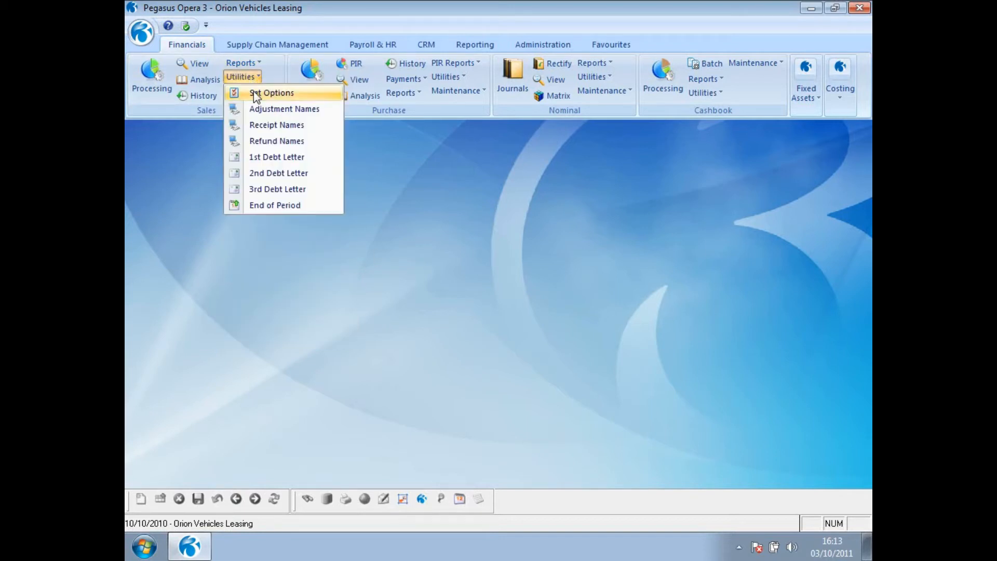
left_click(253, 91)
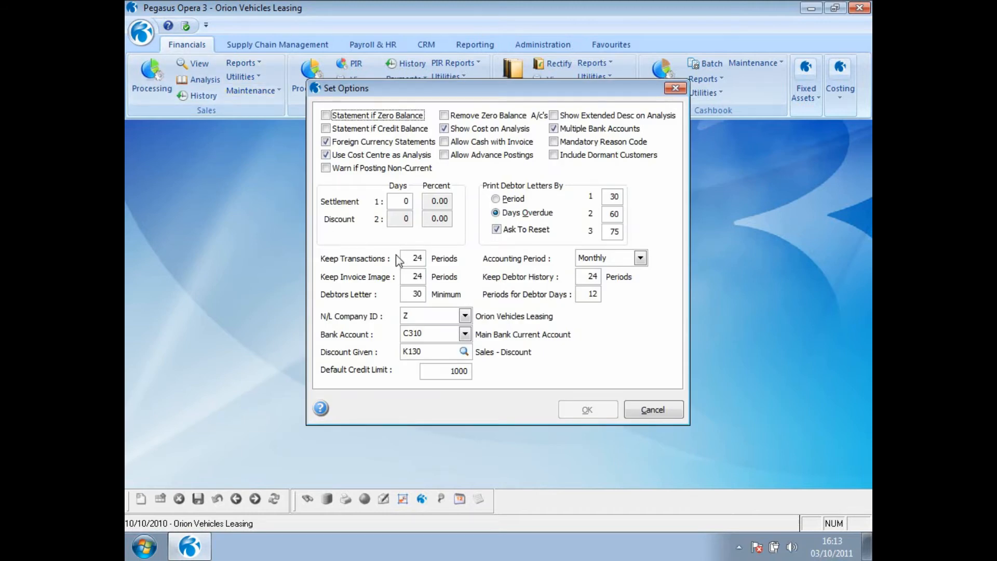
left_click(402, 254)
left_click(649, 411)
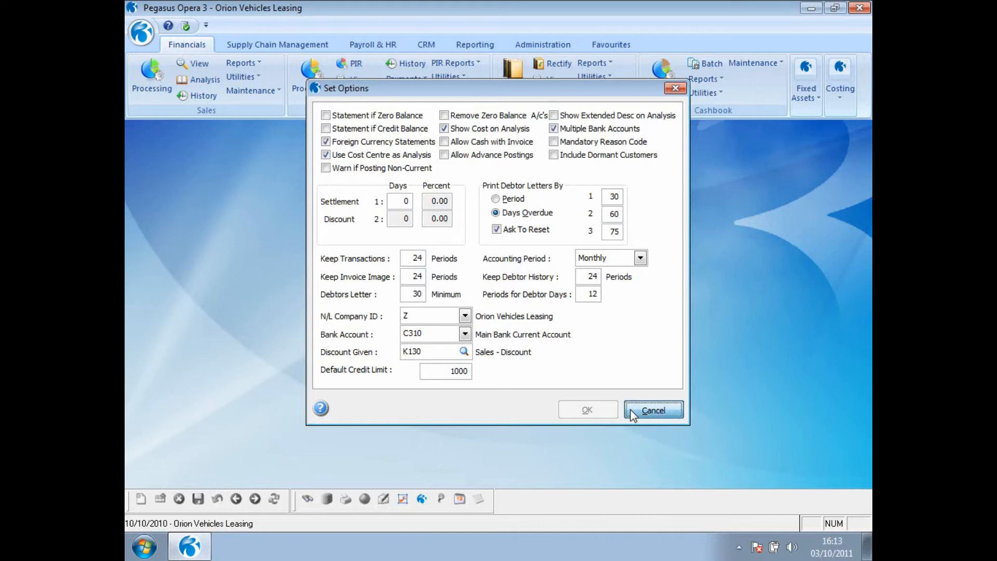
- Publish the Sales Debtors Report to screen with transactions shown, and move its restored preview window clear of the Sales commands
left_click(248, 63)
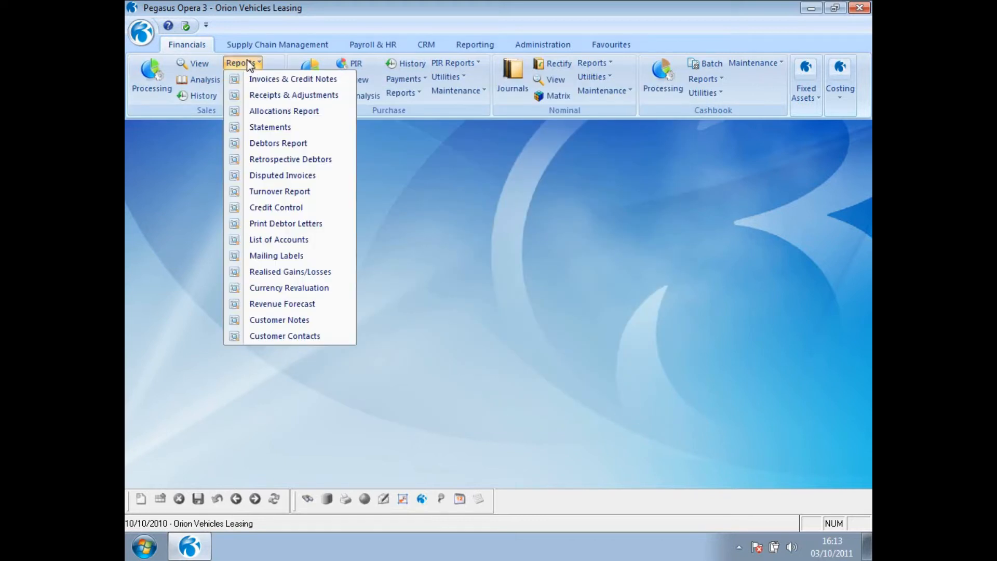
left_click(254, 143)
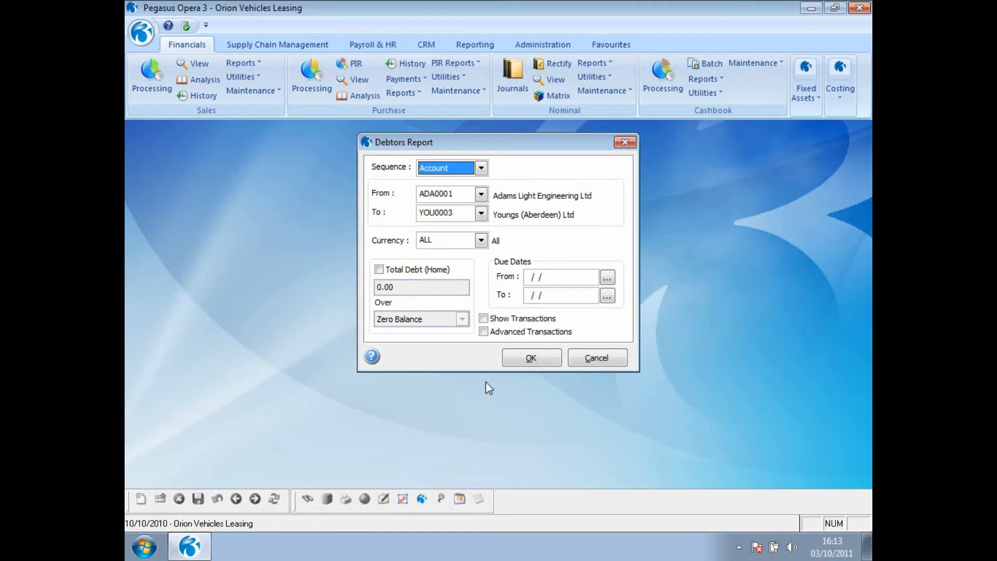
left_click(483, 319)
left_click(519, 361)
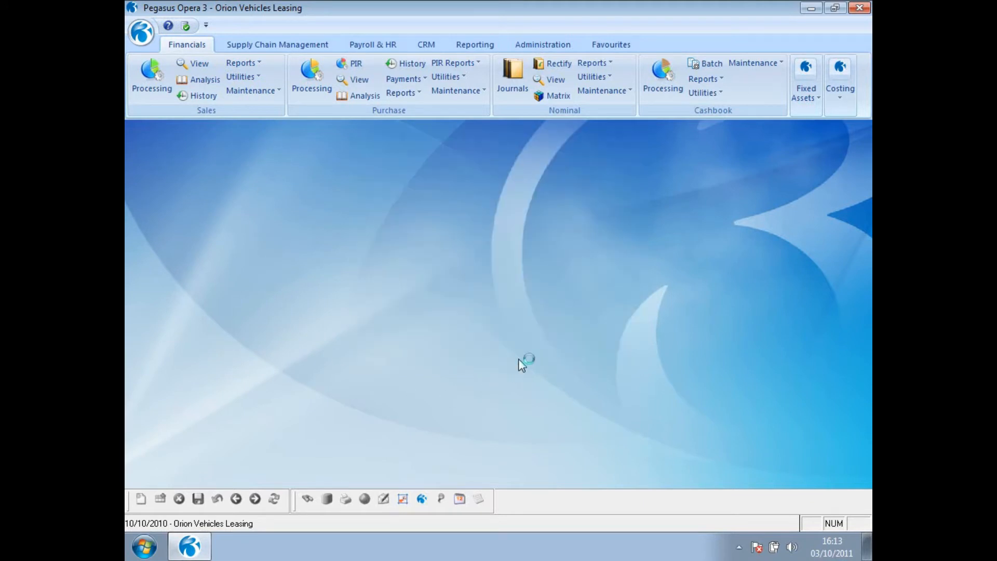
left_click(539, 404)
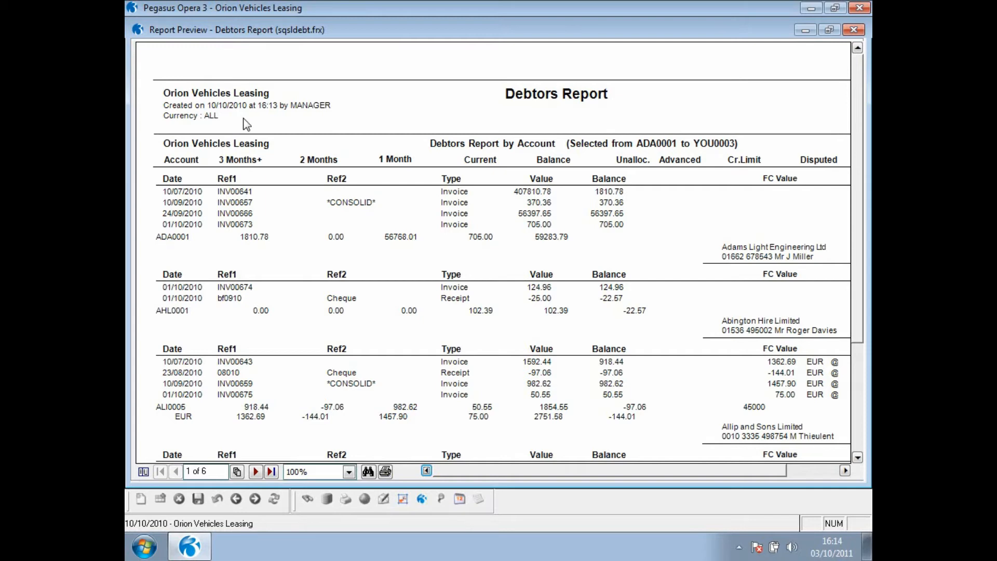
left_click(829, 29)
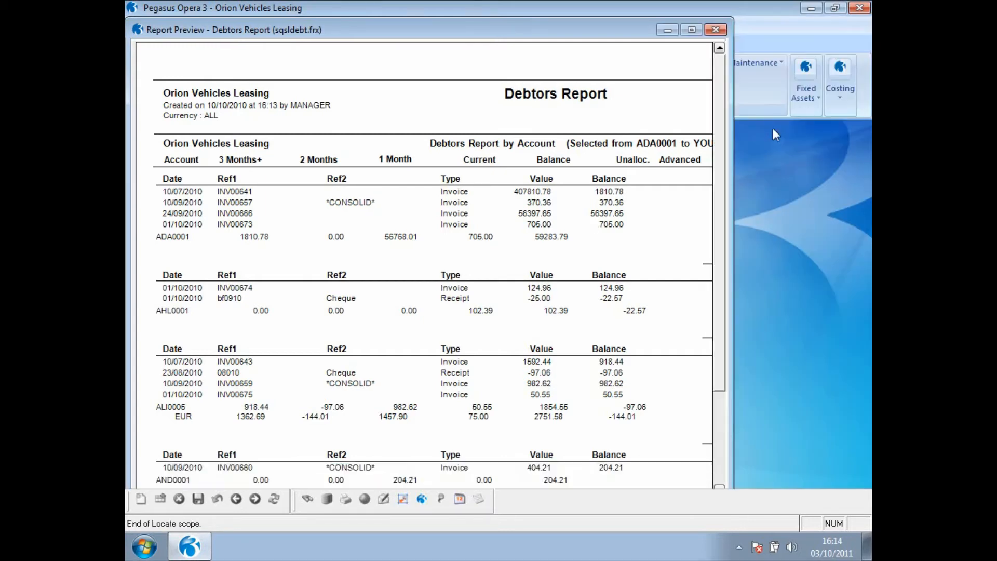
left_click_drag(466, 34, 743, 285)
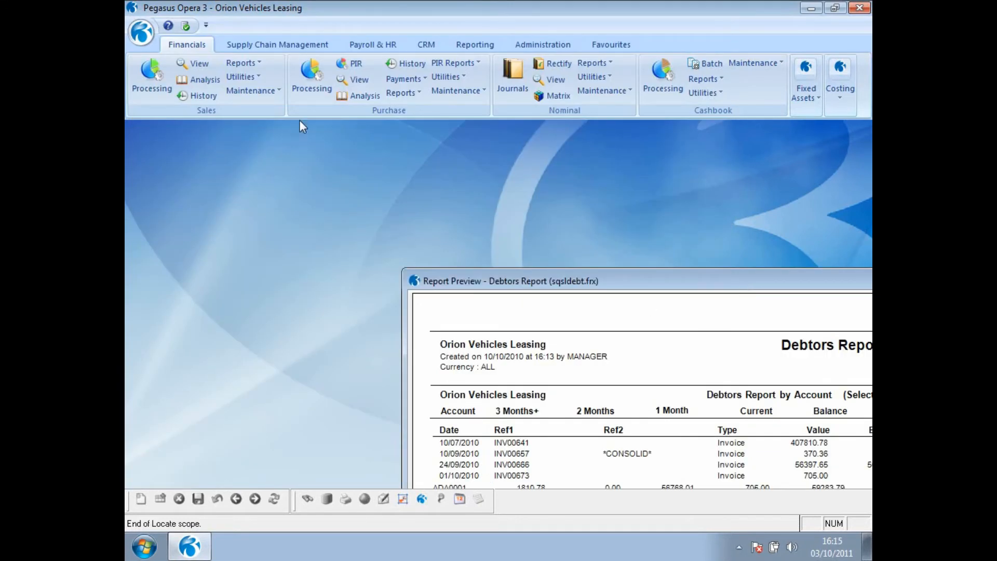
- Set up the Sales Retrospective Debtors report as at 31/07/2010 with Show Transactions enabled
left_click(254, 63)
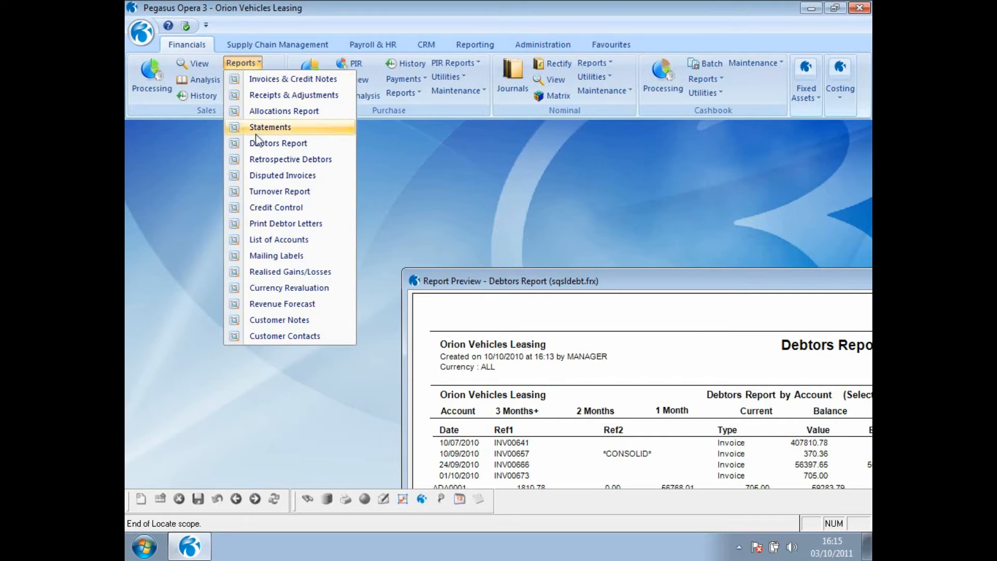
left_click(258, 159)
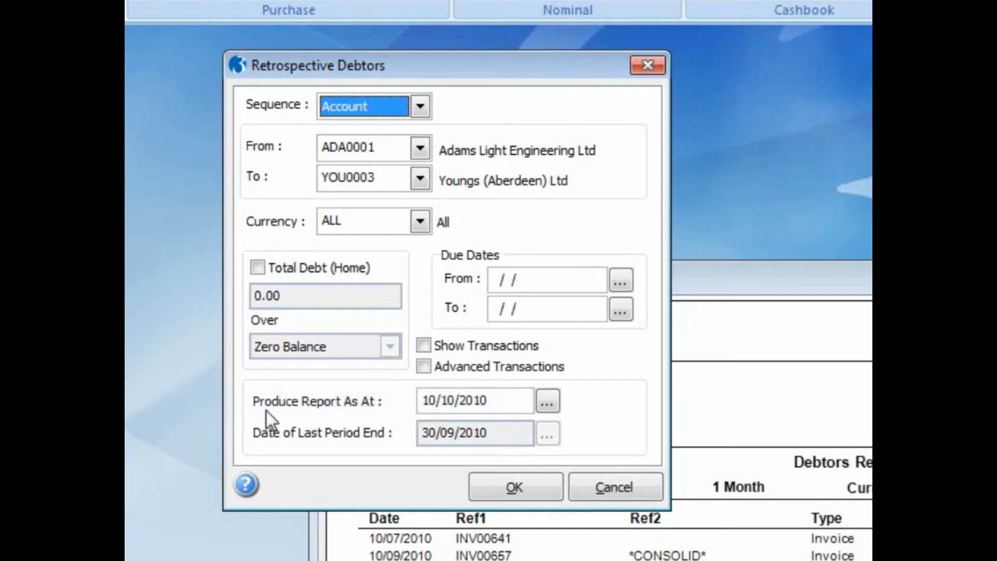
left_click_drag(505, 400, 422, 401)
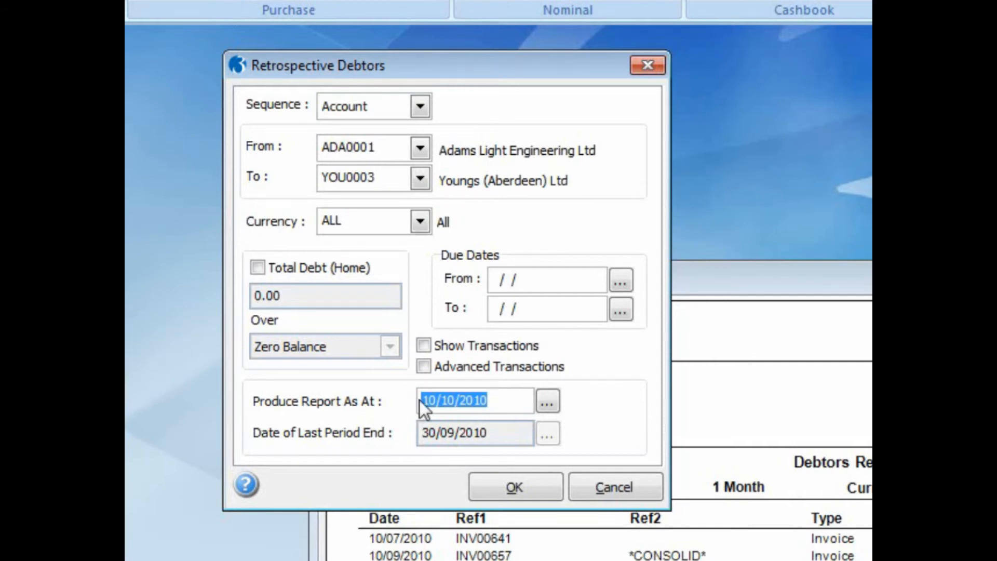
type("31/07/")
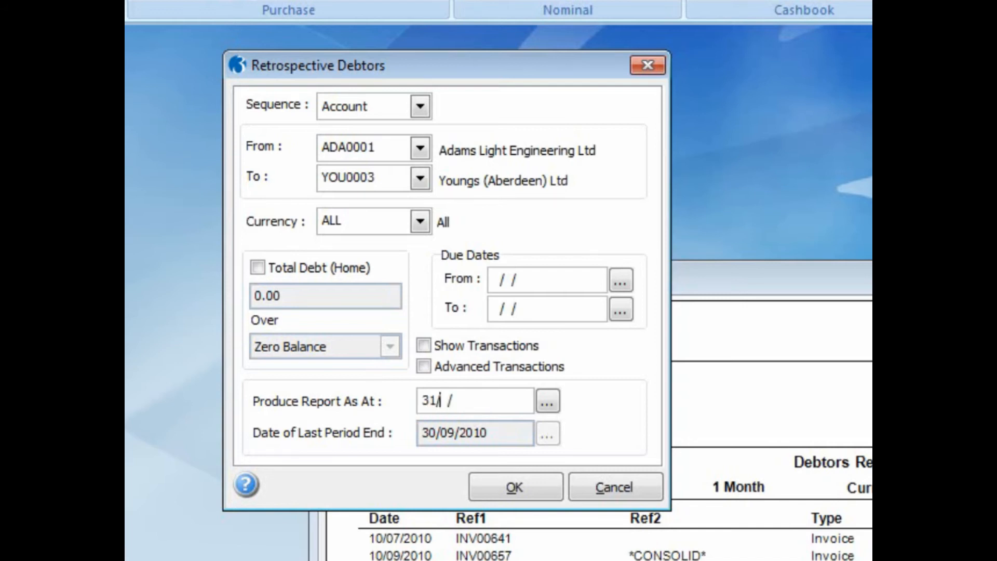
type("2010")
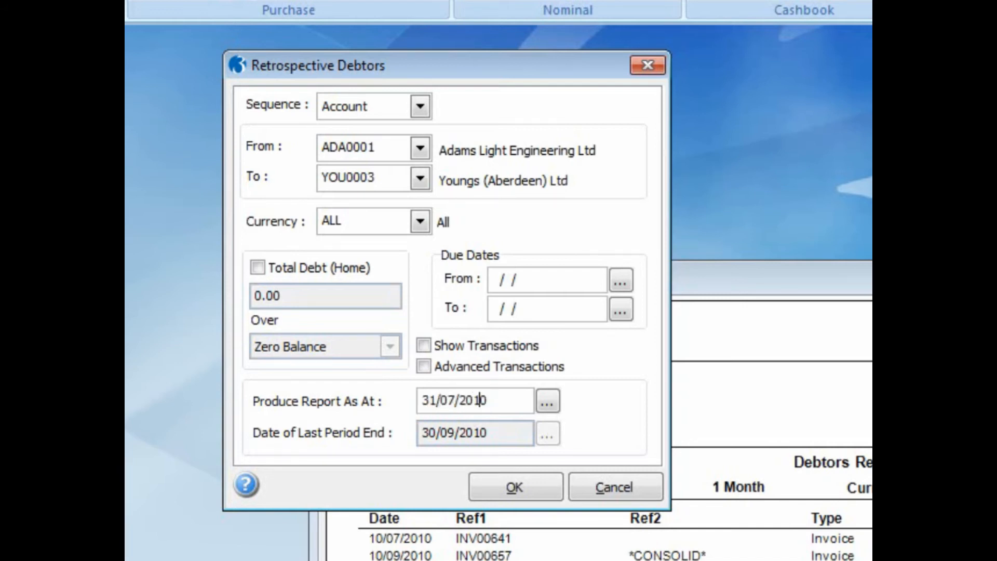
left_click(424, 346)
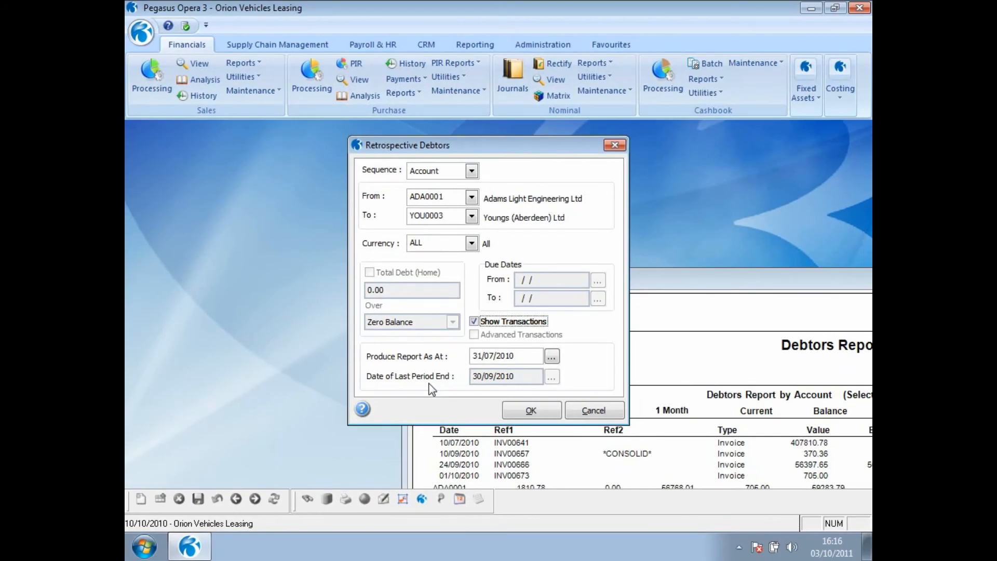
- Consult the help topic for the Retrospective Debtors report, and publish the report to screen in the standard layout
left_click(362, 409)
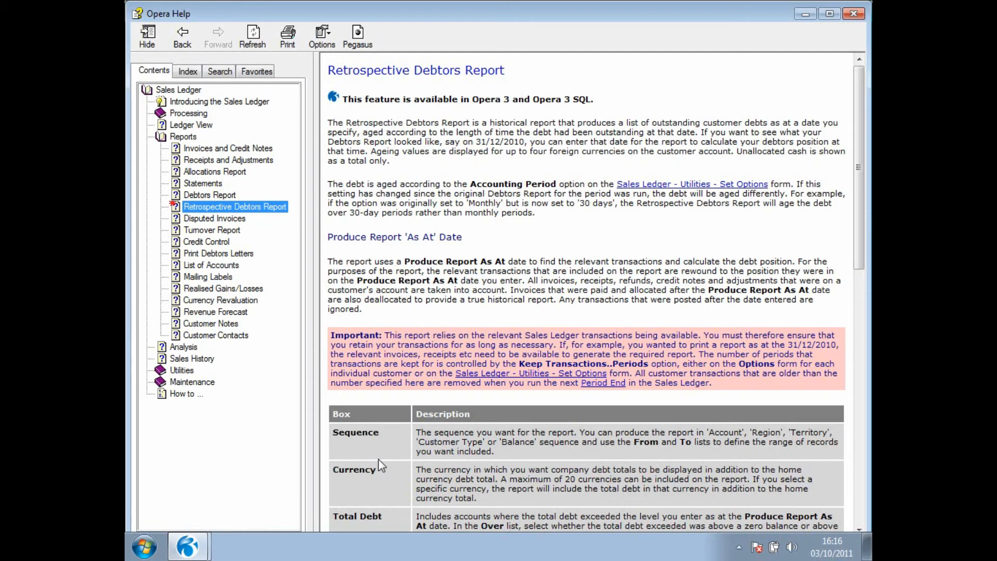
left_click(854, 15)
left_click(533, 409)
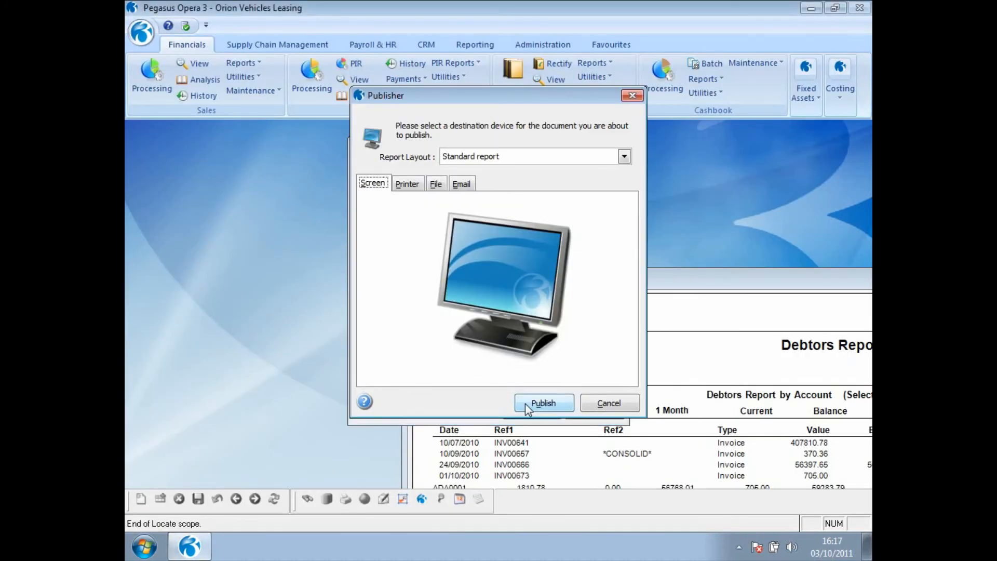
left_click(525, 402)
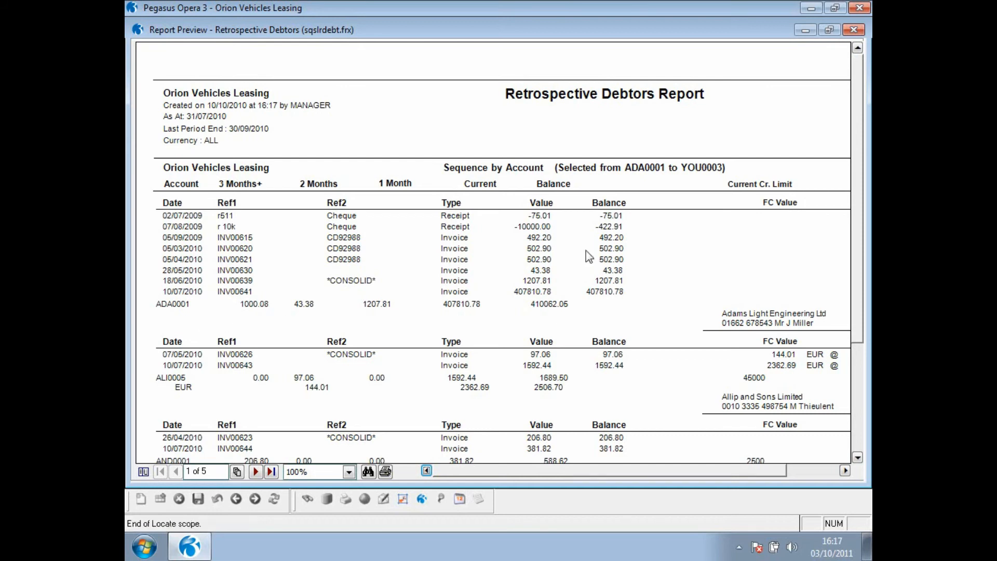
- Compare the Retrospective Debtors preview with the Debtors Report preview, and close both
left_click(829, 29)
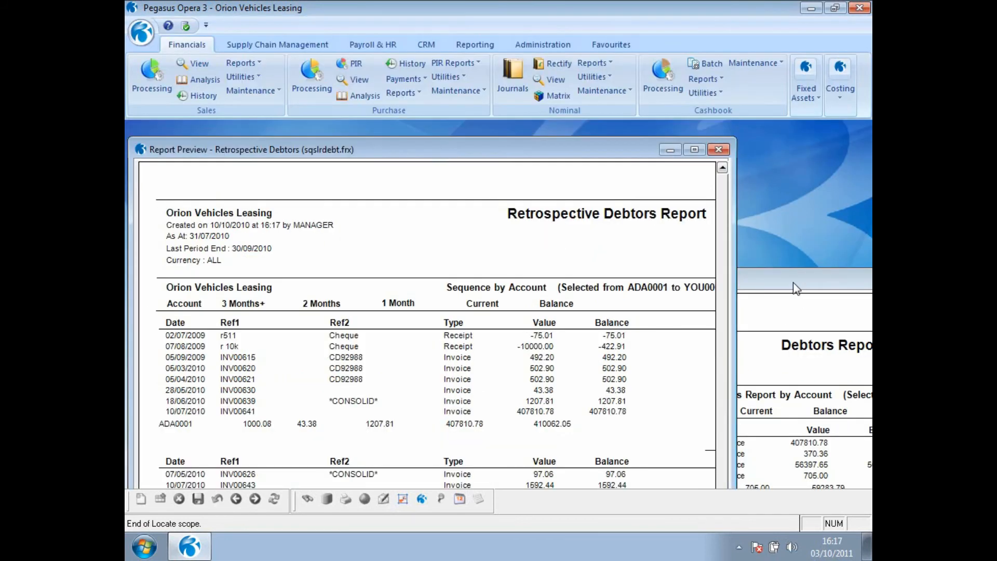
left_click(776, 300)
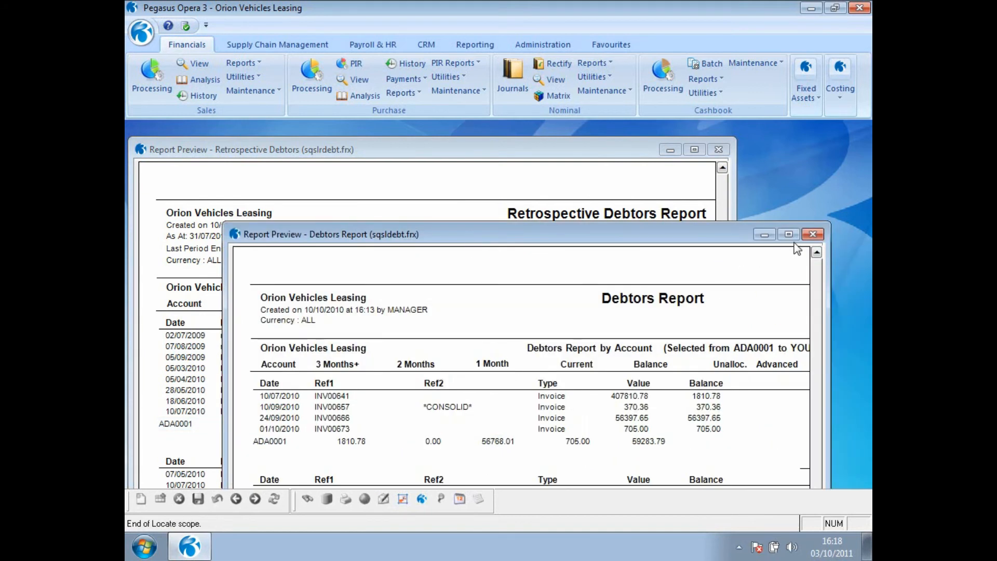
left_click(813, 235)
left_click(718, 150)
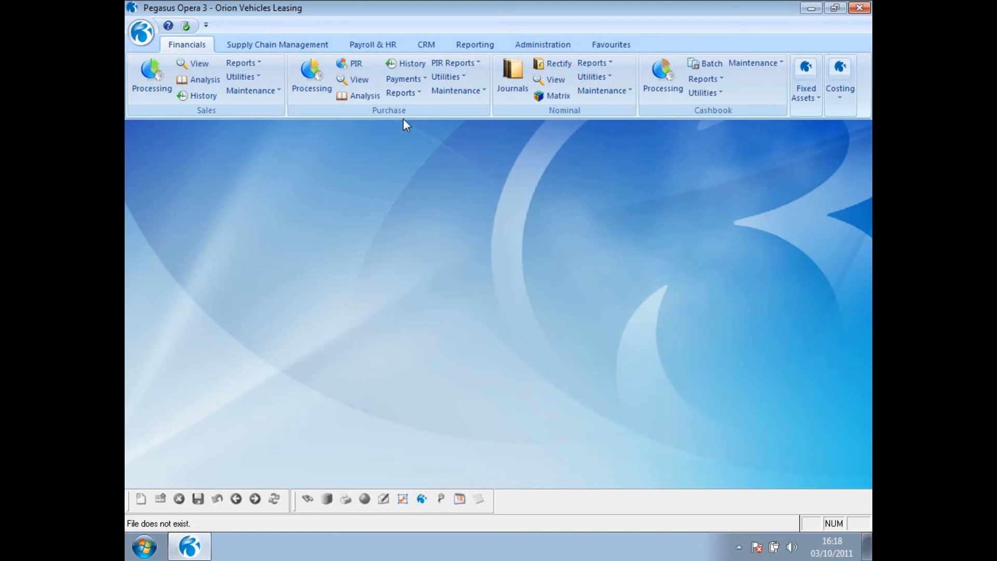
- Set up the Purchase Retrospective Creditors report for all accounts as at 31/07/2010 and proceed to its publishing options
left_click(411, 93)
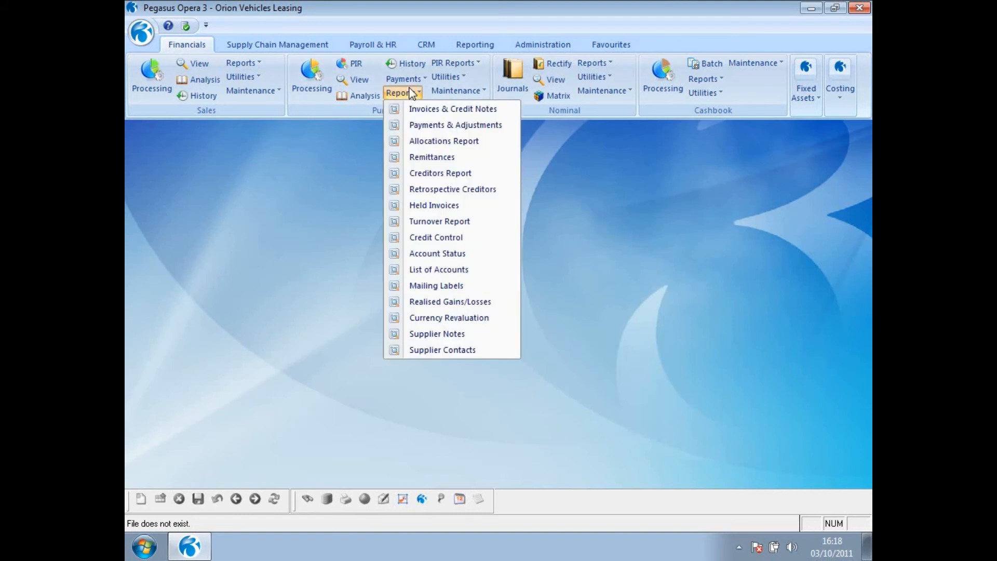
left_click(415, 190)
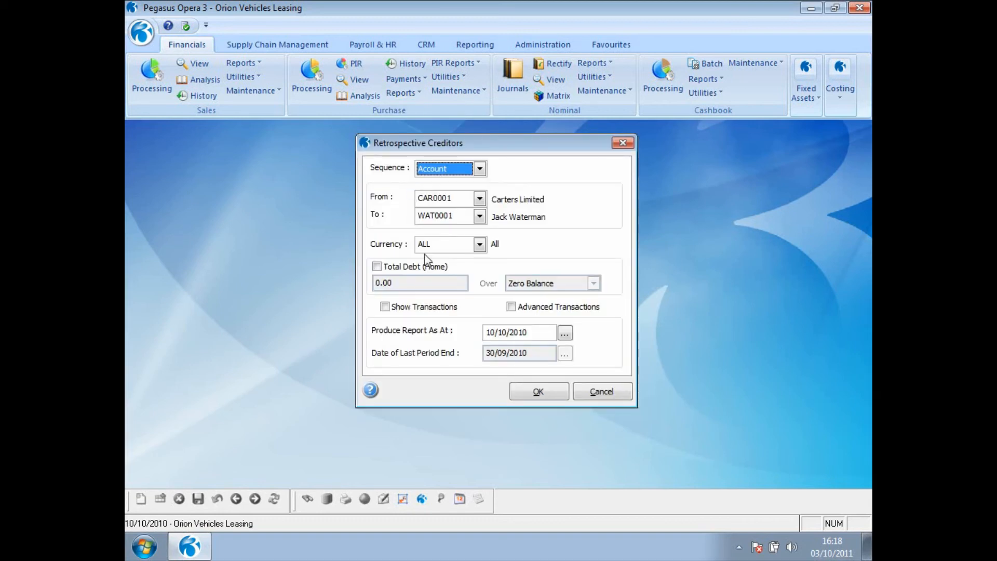
left_click_drag(545, 334, 480, 335)
type("31/07/2010")
left_click(550, 396)
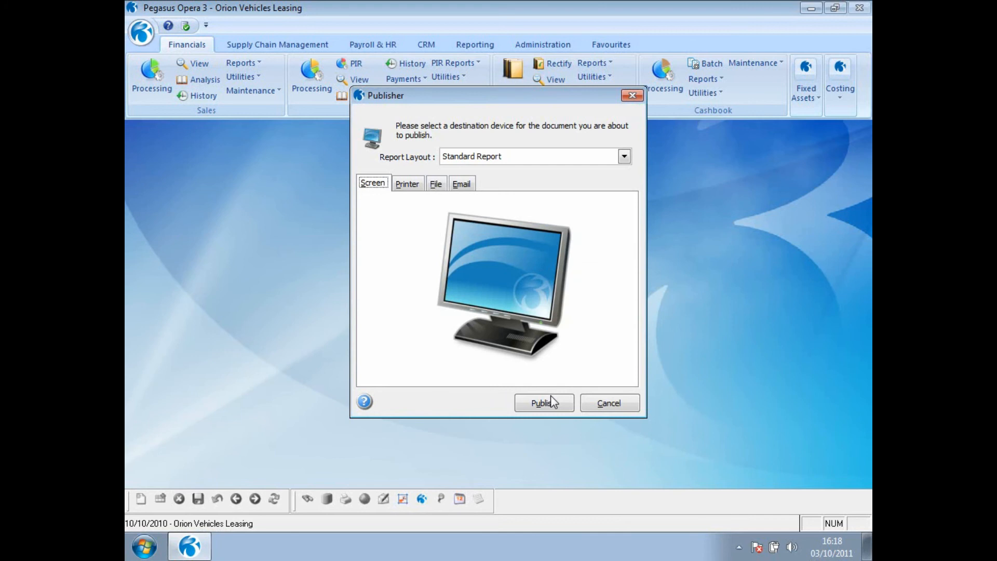
- Publish the creditors report with the Excel Report layout to a file named CREDJULY02
left_click(624, 157)
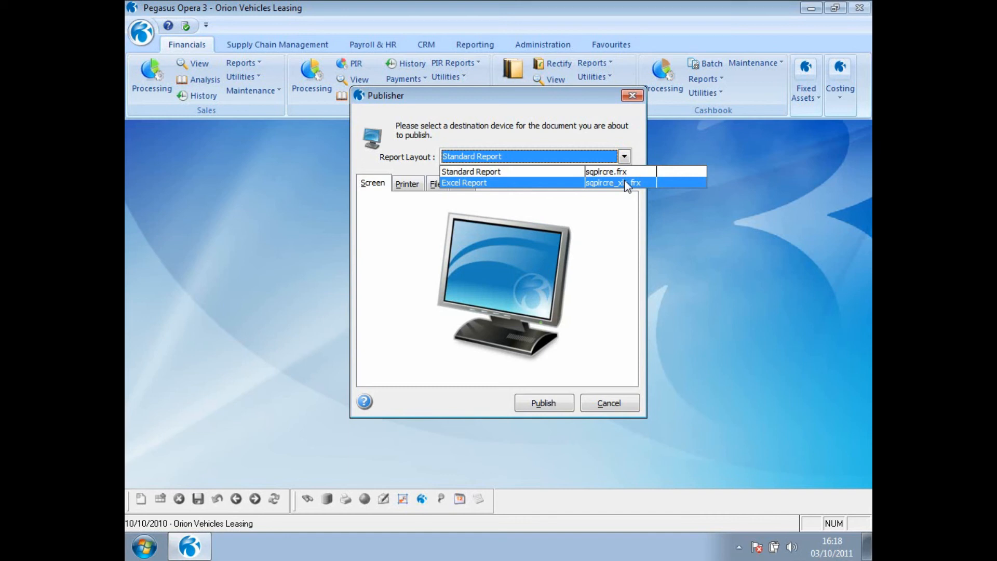
left_click(626, 182)
left_click(464, 251)
type("CREDJULY")
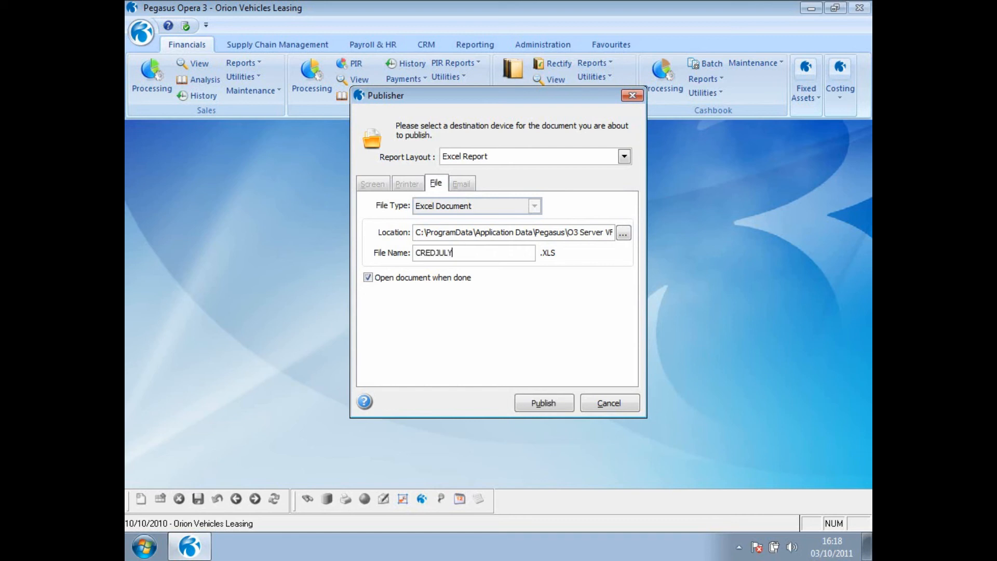
type("02")
left_click(544, 407)
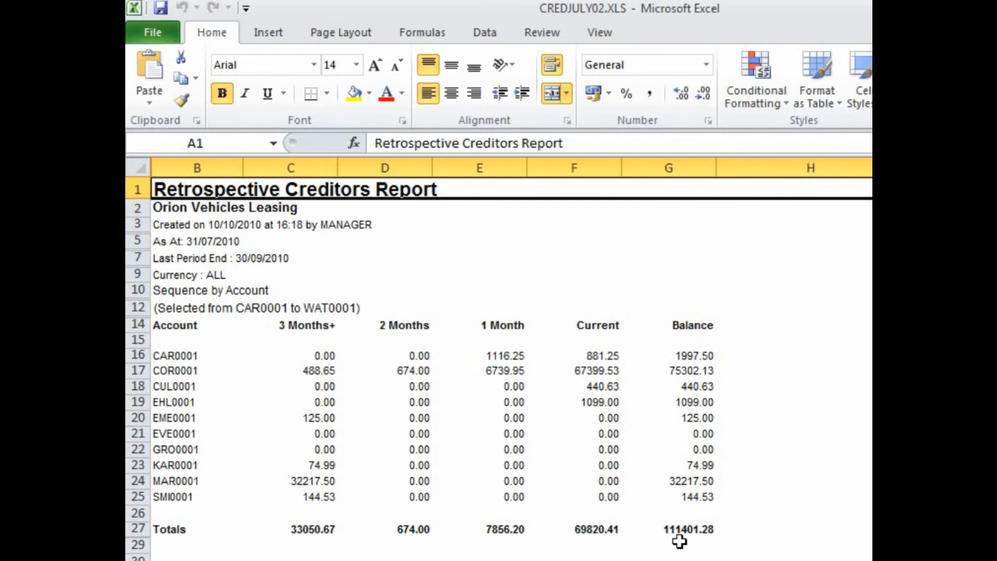
- Select the As At date row in the exported creditors spreadsheet to examine the report date
left_click(263, 244)
left_click(133, 241)
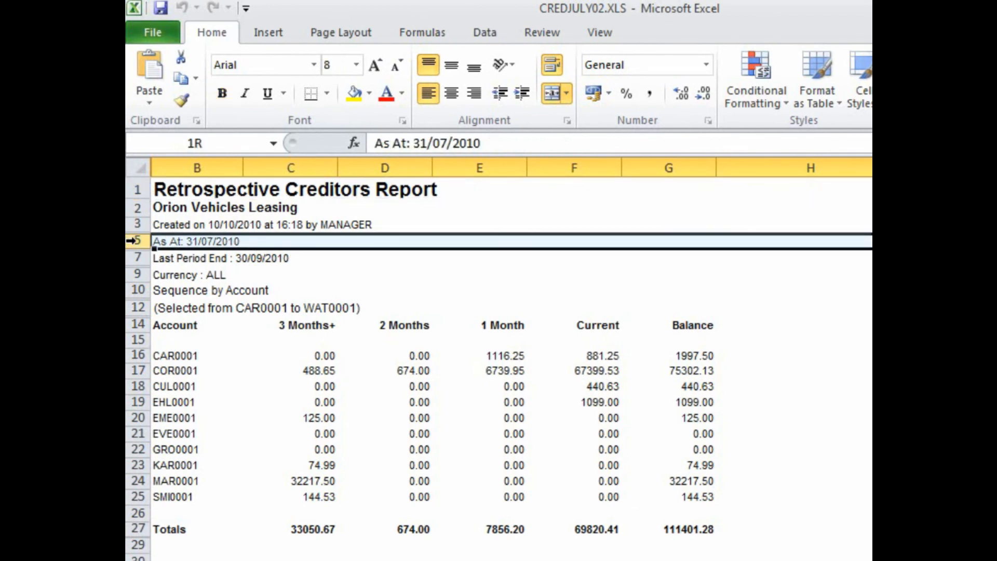